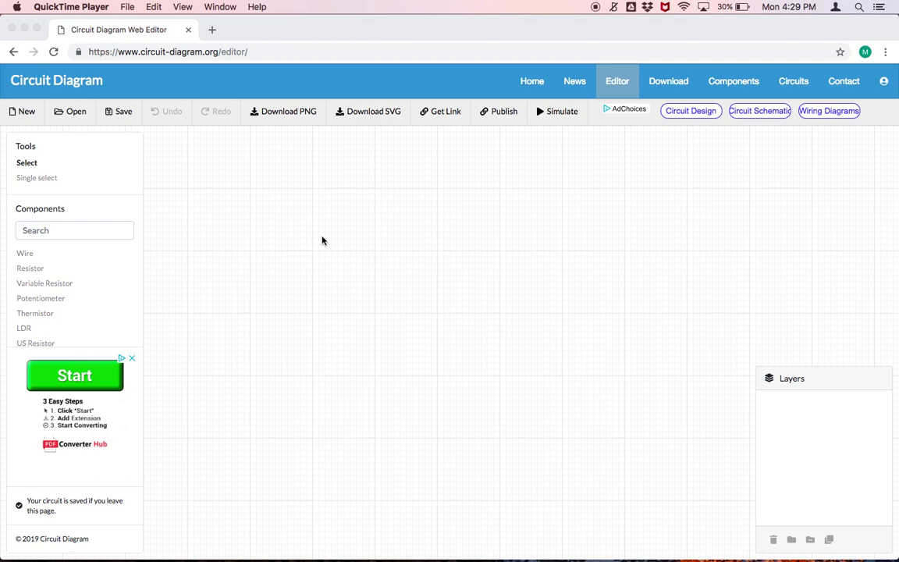
# Search 'arduino' in Components and place an Arduino Uno on the canvas.
pyautogui.click(65, 234)
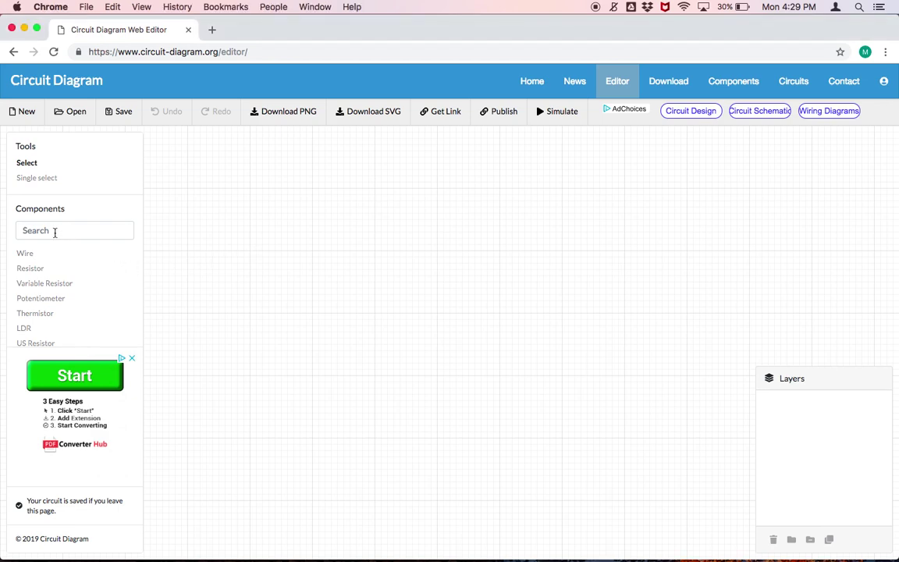
pyautogui.click(54, 232)
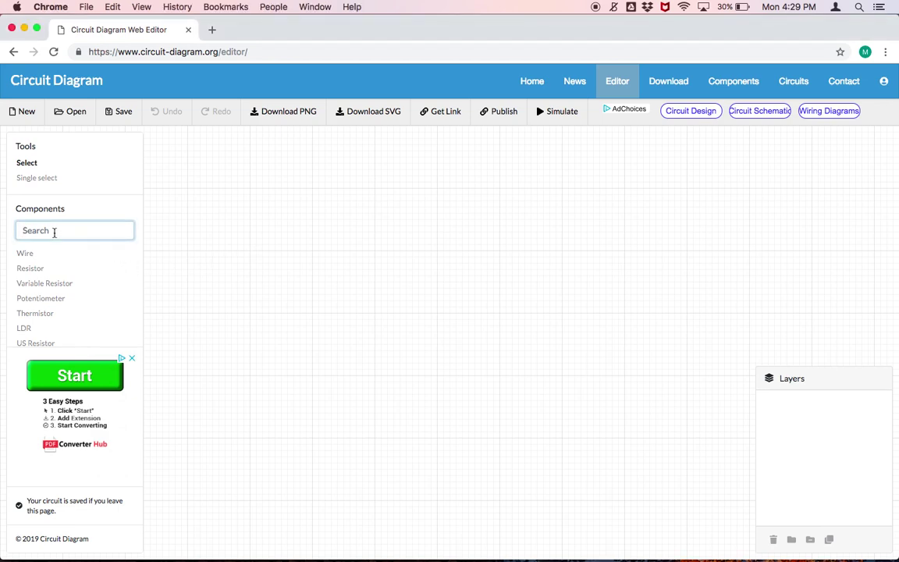
pyautogui.write('arduino')
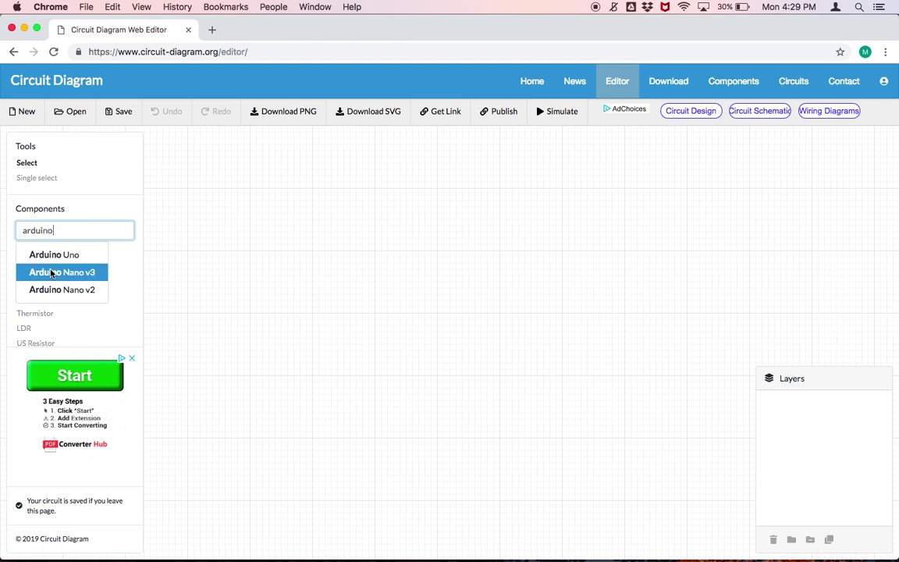
pyautogui.click(45, 258)
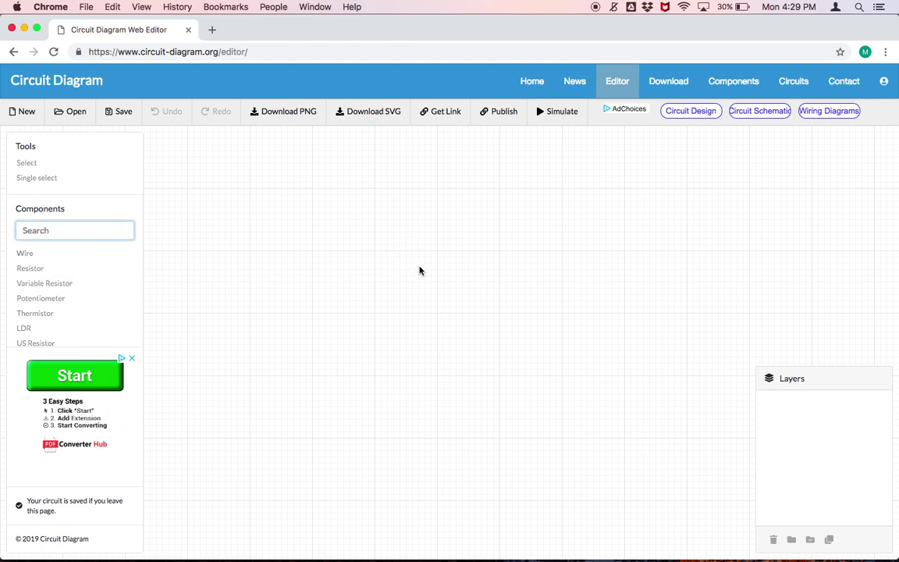
pyautogui.click(438, 315)
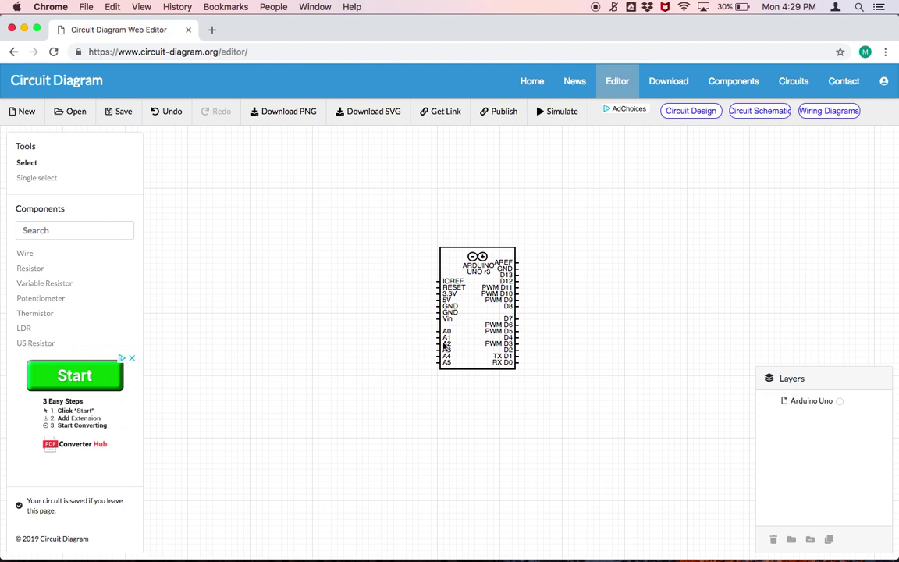
# Drag the Arduino Uno symbol slightly to the left.
pyautogui.moveTo(476, 331); pyautogui.dragTo(432, 337)
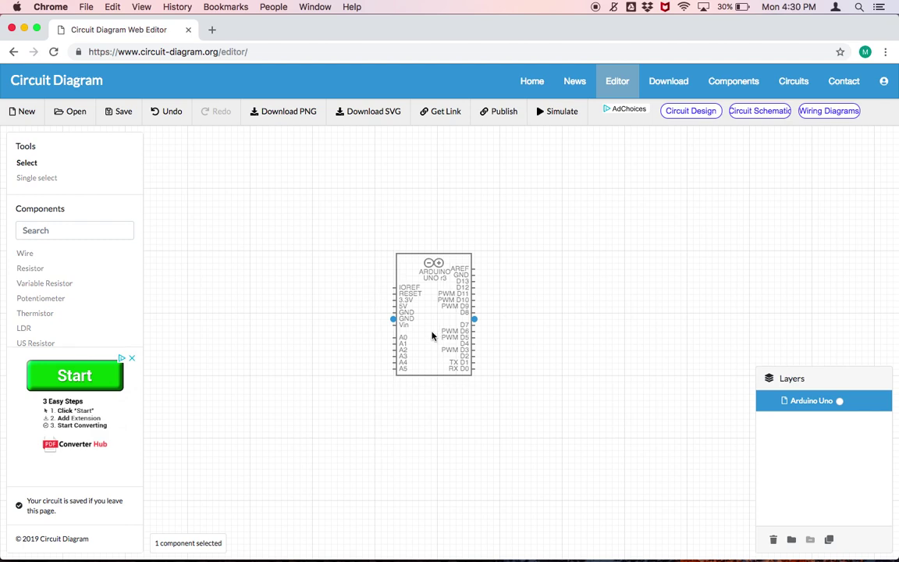
# Search 'resistor' and place a 4.7 kΩ Resistor left of the Arduino Uno.
pyautogui.click(42, 230)
pyautogui.write('resi')
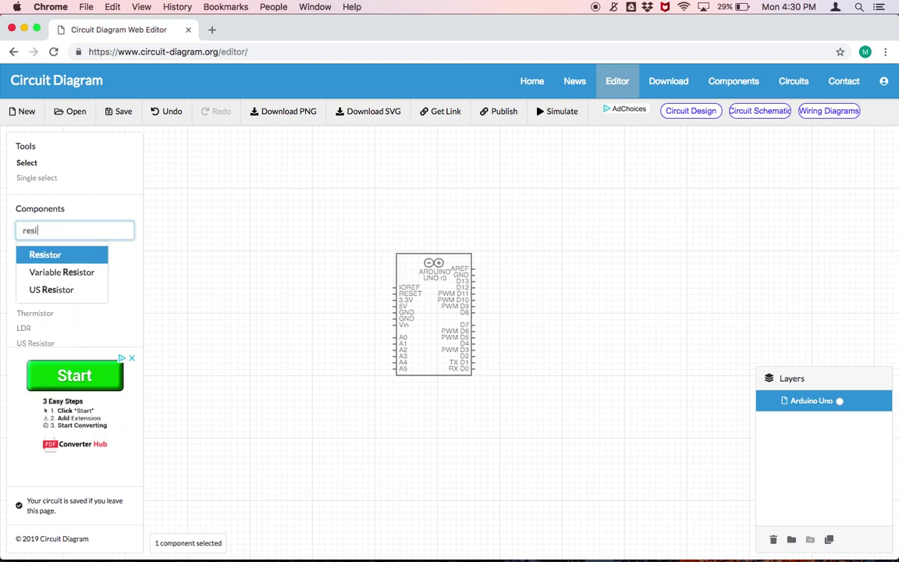
pyautogui.write('stor')
pyautogui.click(40, 255)
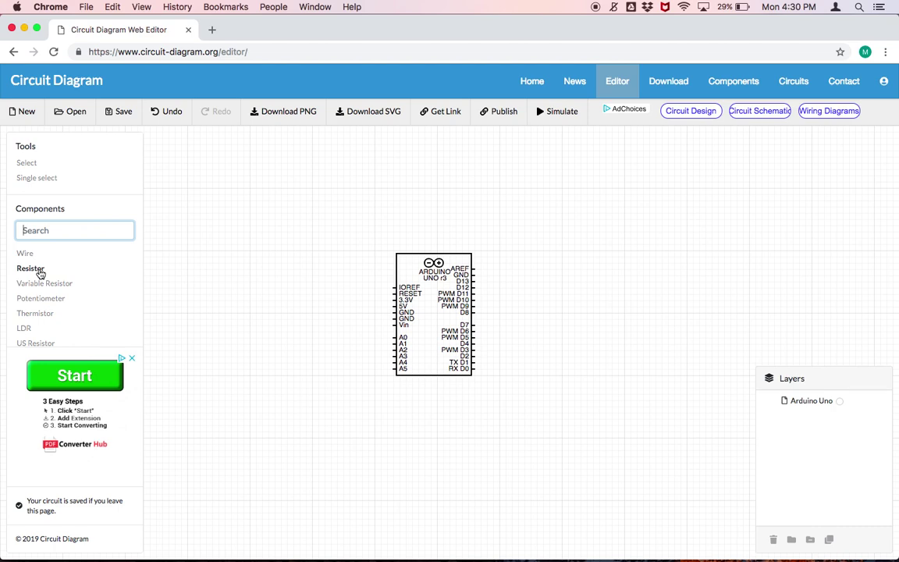
pyautogui.click(41, 273)
pyautogui.click(299, 310)
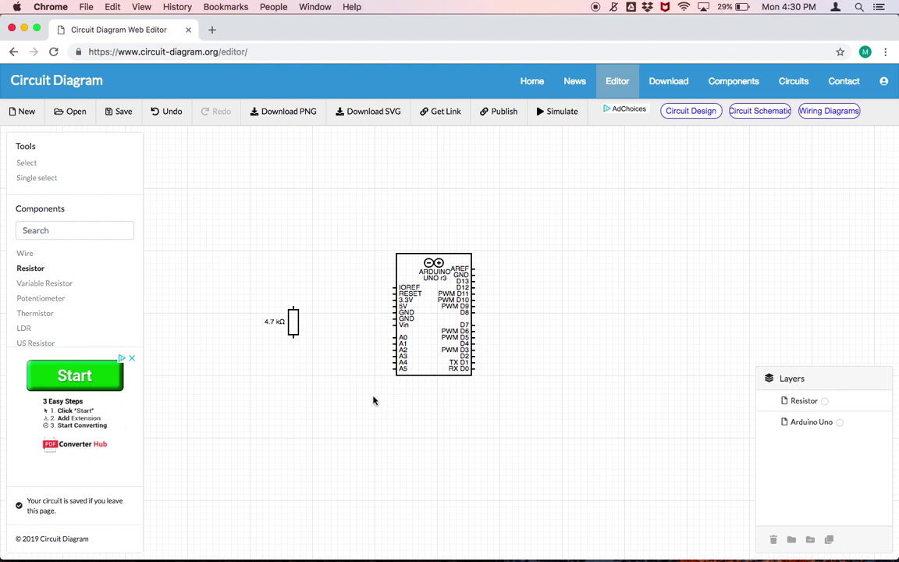
# Make the resistor's label show the text 'Photoresistor', then nudge it slightly upward.
pyautogui.press('Escape')
pyautogui.click(294, 324)
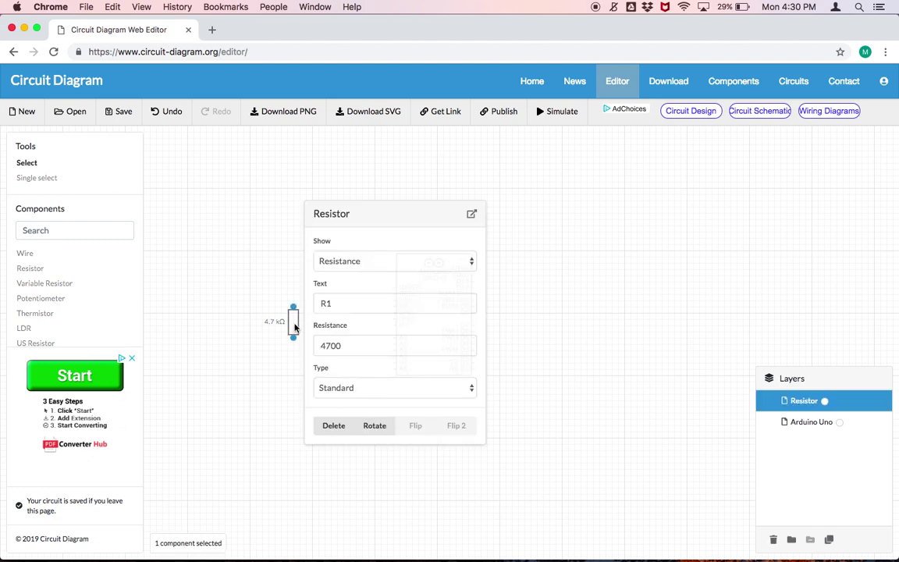
pyautogui.doubleClick(359, 346)
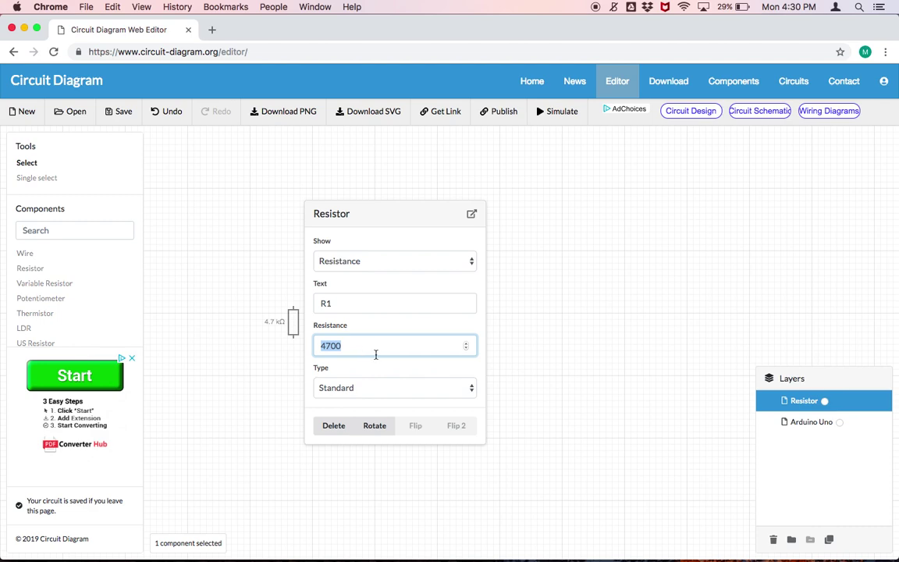
pyautogui.click(456, 260)
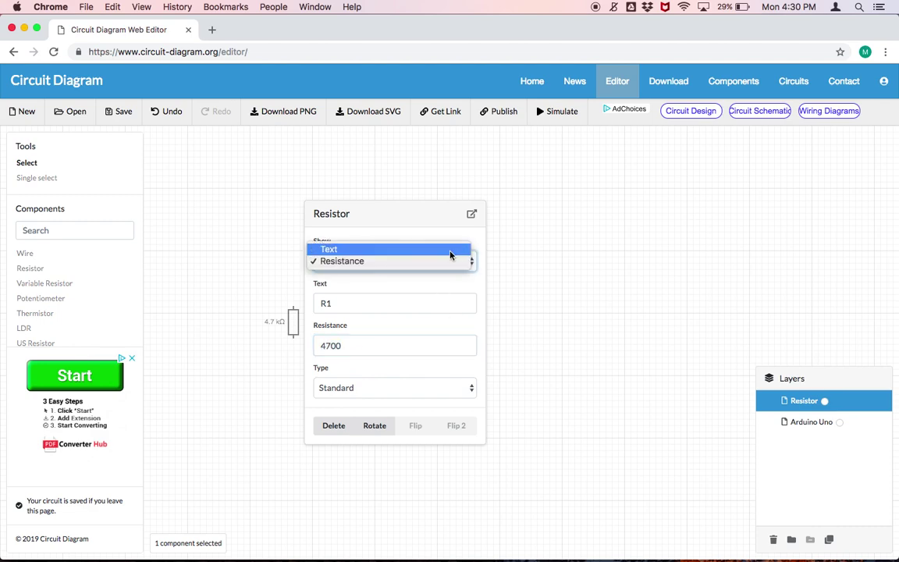
pyautogui.click(450, 252)
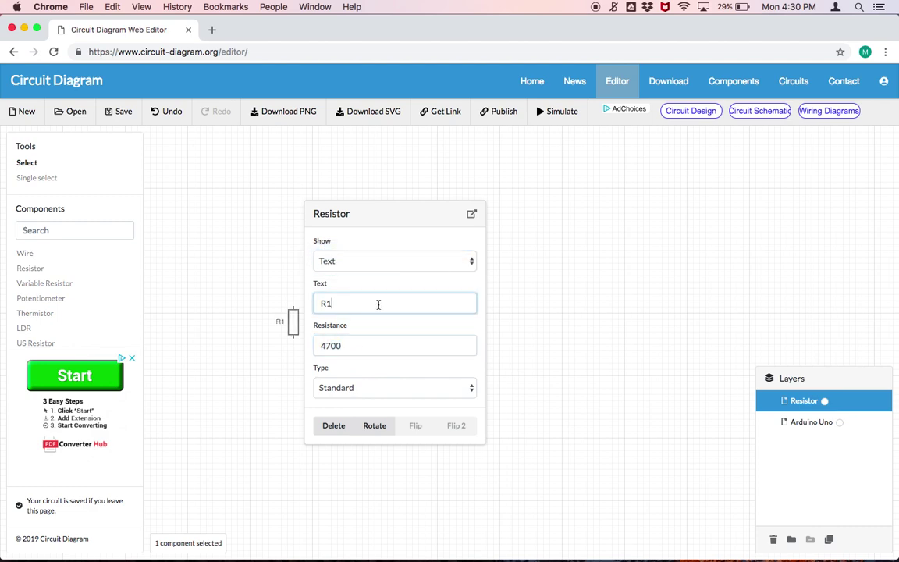
pyautogui.doubleClick(378, 303)
pyautogui.write('Photoresistor')
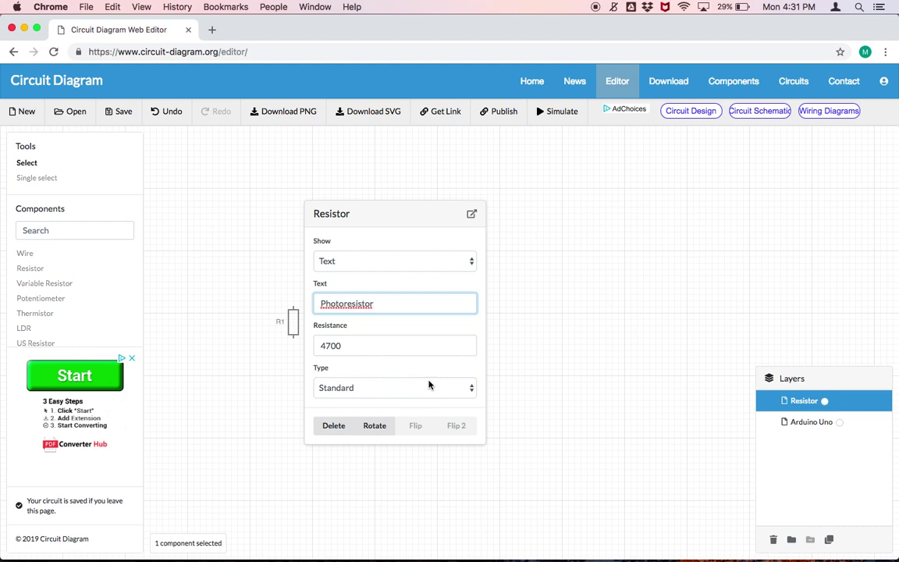
pyautogui.press('Return')
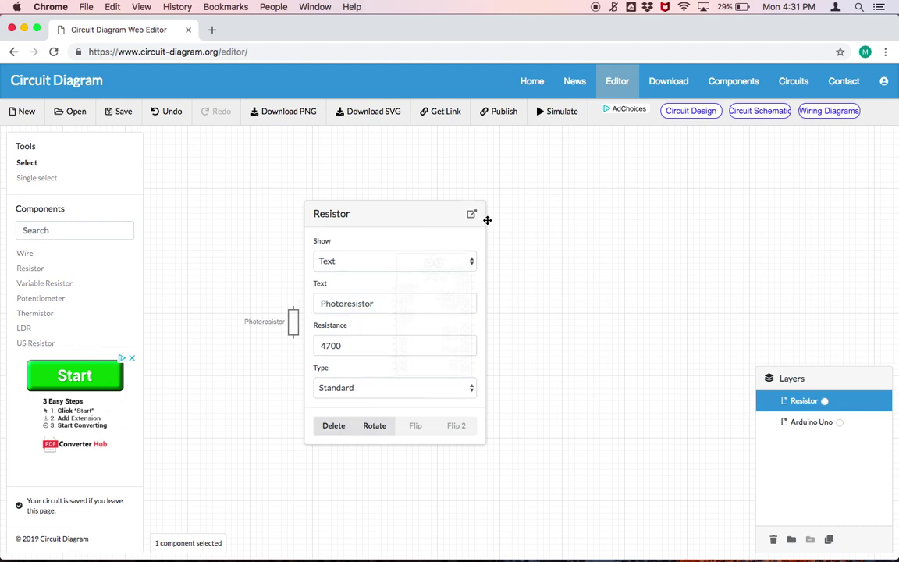
pyautogui.click(558, 260)
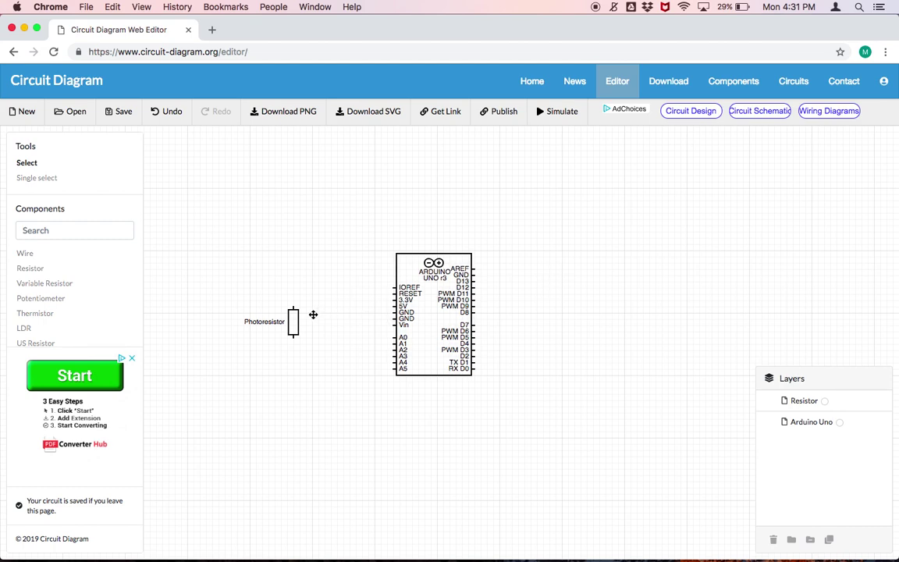
pyautogui.moveTo(294, 325)
pyautogui.mouseDown()
pyautogui.moveTo(296, 309)
pyautogui.moveTo(294, 318)
pyautogui.mouseUp()
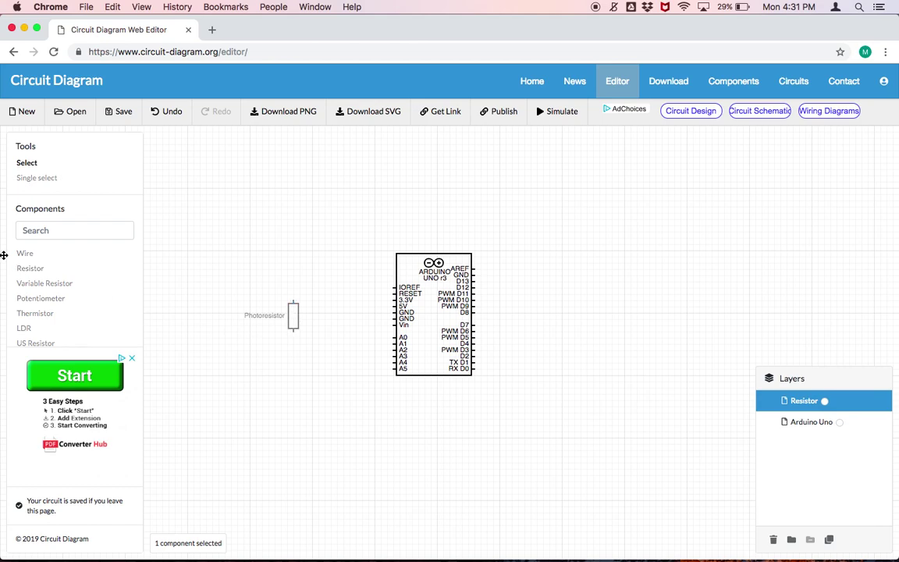
# Place a US Resistor below the photoresistor.
pyautogui.click(46, 232)
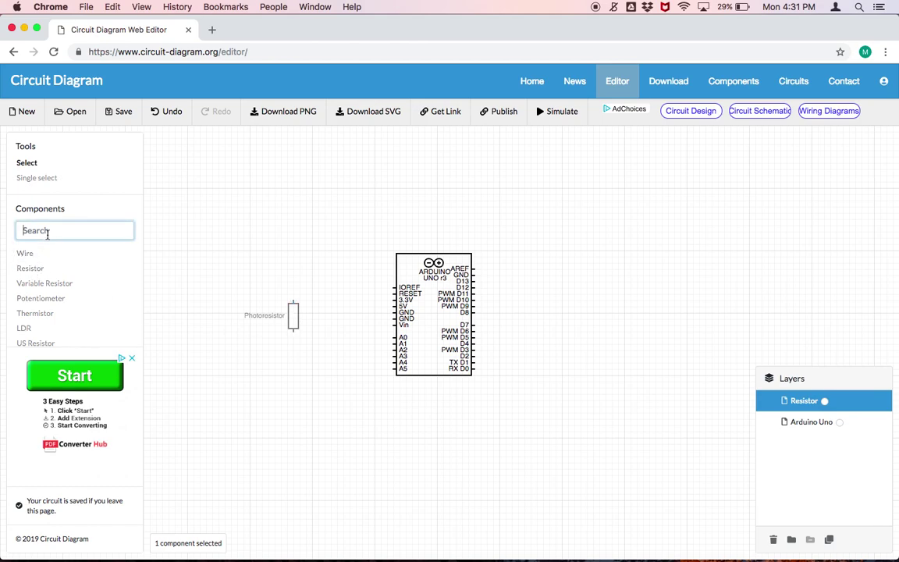
pyautogui.write('resis')
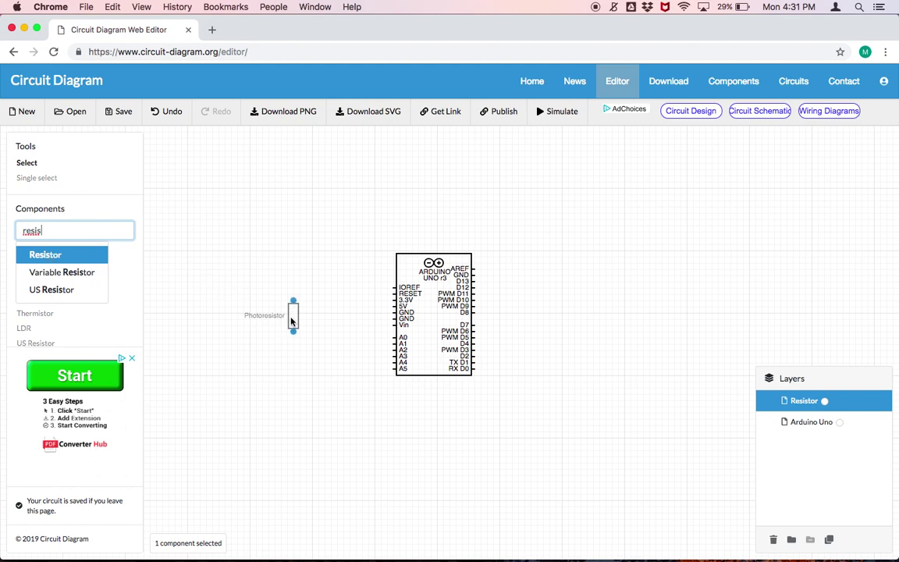
pyautogui.click(53, 290)
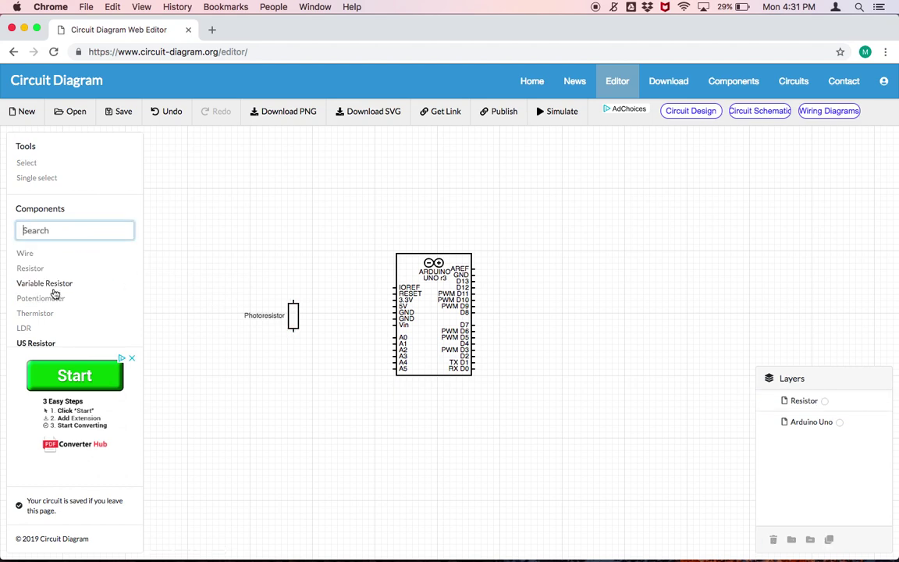
pyautogui.click(293, 375)
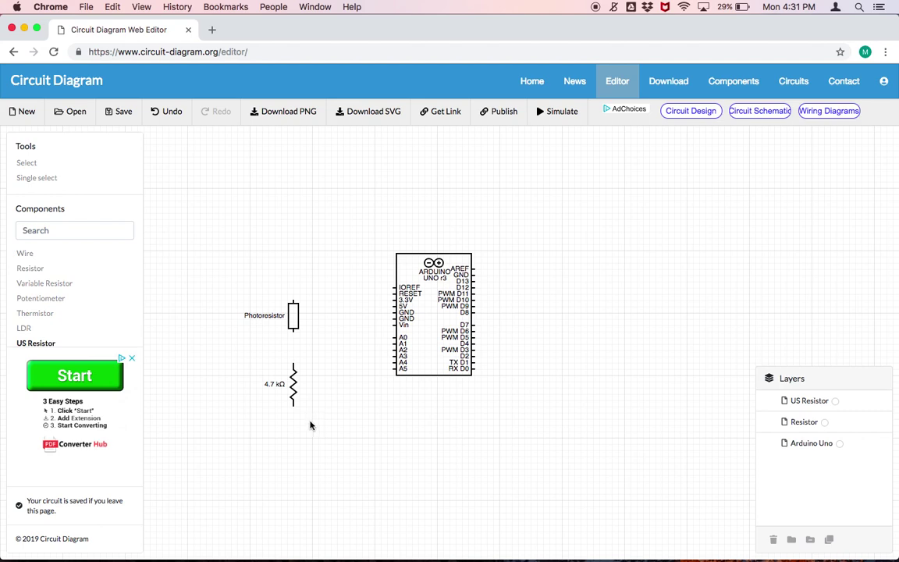
# Change the US resistor's resistance from 4700 to 10000 Ω.
pyautogui.click(293, 392)
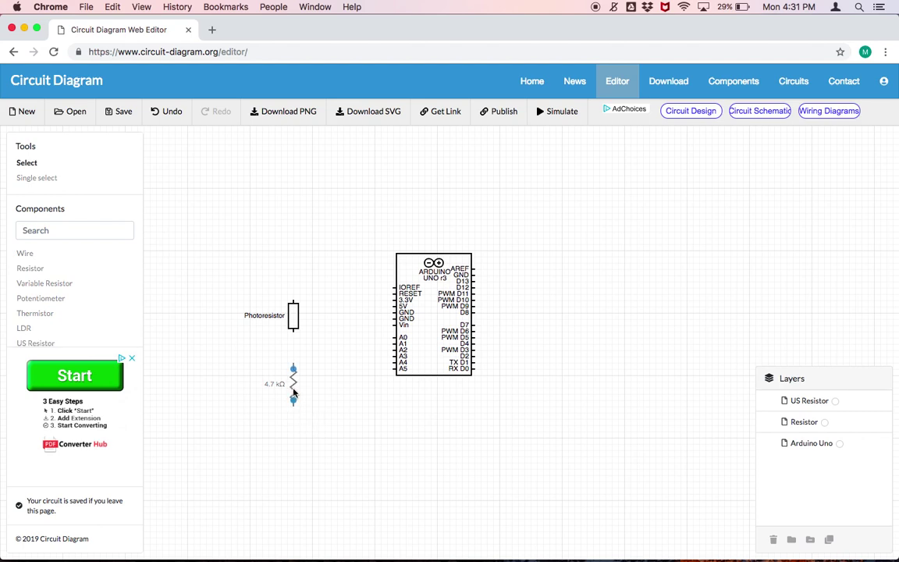
pyautogui.click(293, 392)
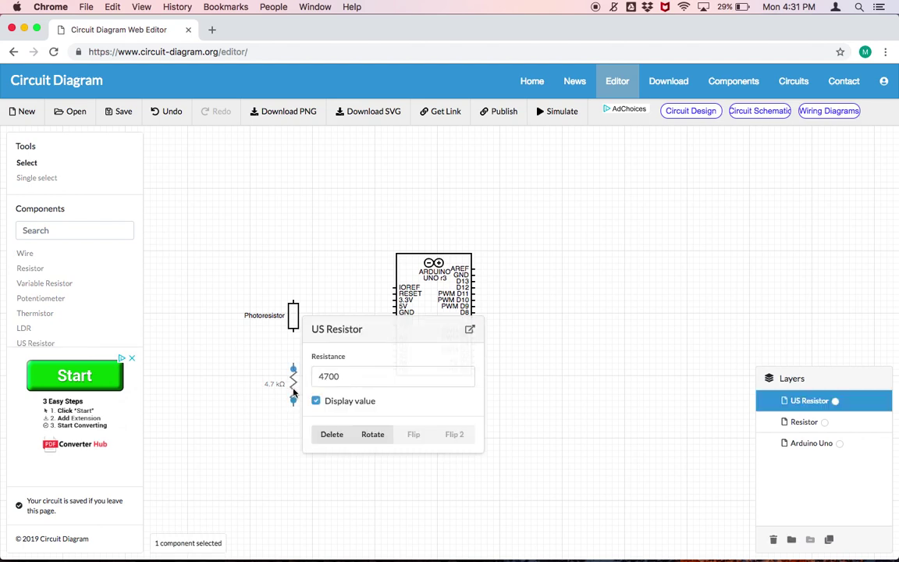
pyautogui.doubleClick(350, 376)
pyautogui.write('10')
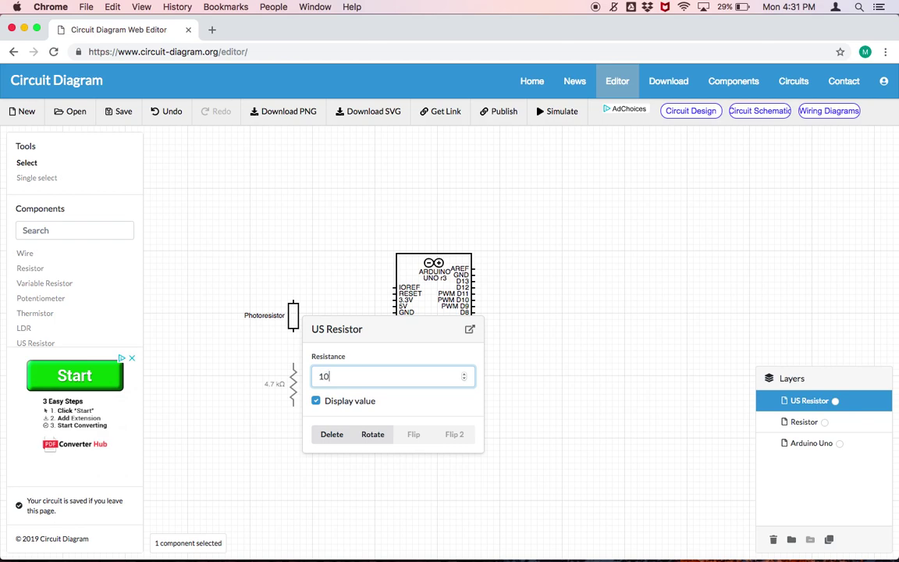
pyautogui.write('000')
pyautogui.press('Return')
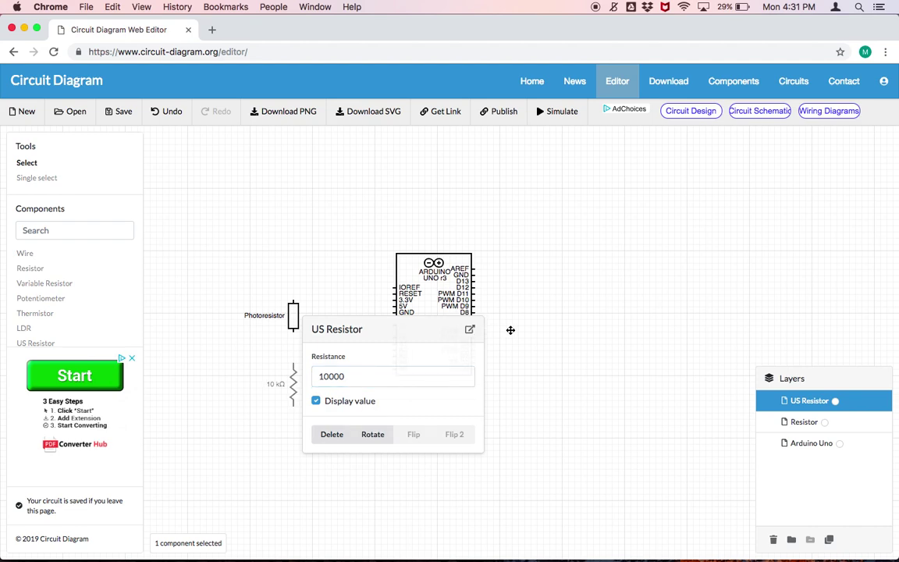
pyautogui.click(513, 367)
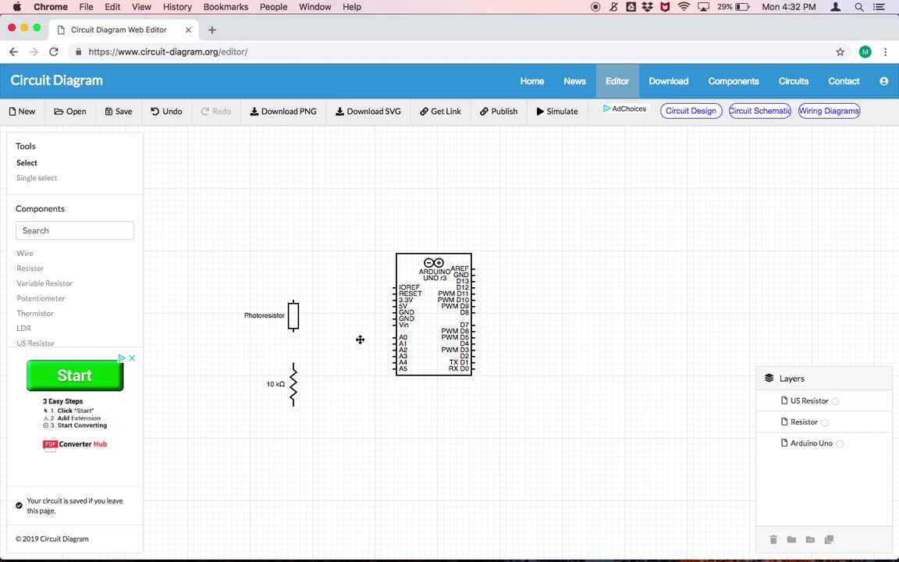
# Wire Arduino 5V to the photoresistor's top, and the photoresistor to the 10 kΩ resistor.
pyautogui.press('w')
pyautogui.moveTo(393, 308)
pyautogui.mouseDown()
pyautogui.moveTo(375, 308)
pyautogui.moveTo(376, 256)
pyautogui.moveTo(294, 252)
pyautogui.mouseUp()
pyautogui.moveTo(293, 251); pyautogui.dragTo(293, 304)
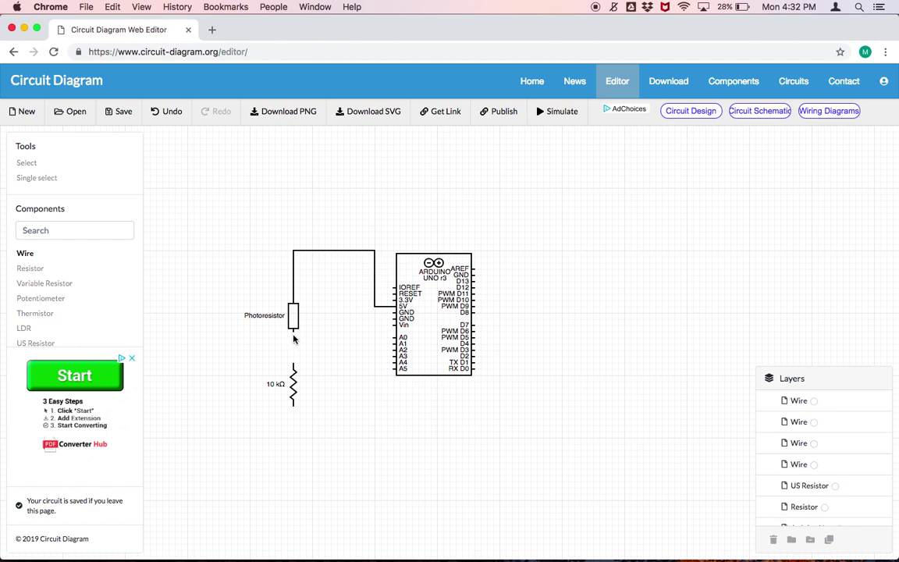
pyautogui.moveTo(293, 335); pyautogui.dragTo(294, 372)
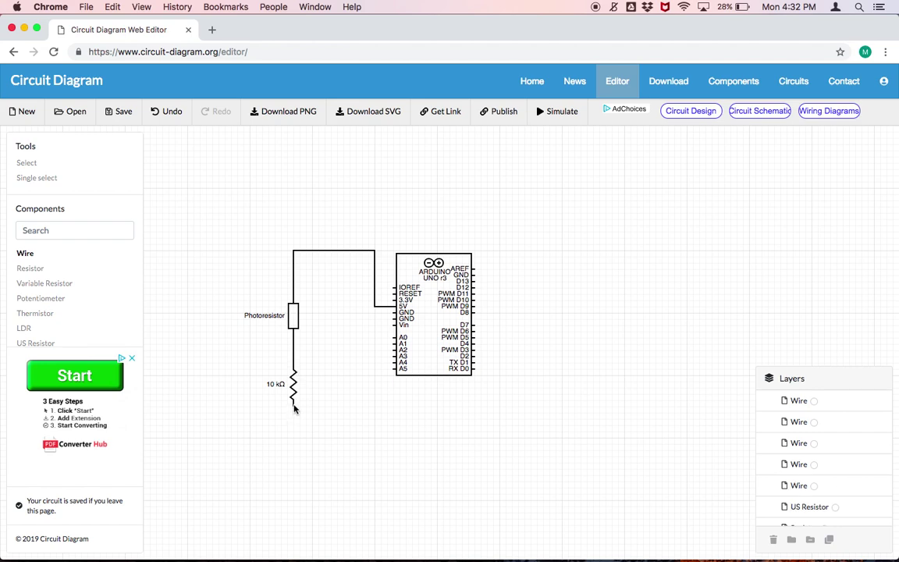
# Route a wire from the 10 kΩ resistor along the bottom and up to GND.
pyautogui.moveTo(295, 408); pyautogui.dragTo(296, 467)
pyautogui.moveTo(297, 466); pyautogui.dragTo(551, 458)
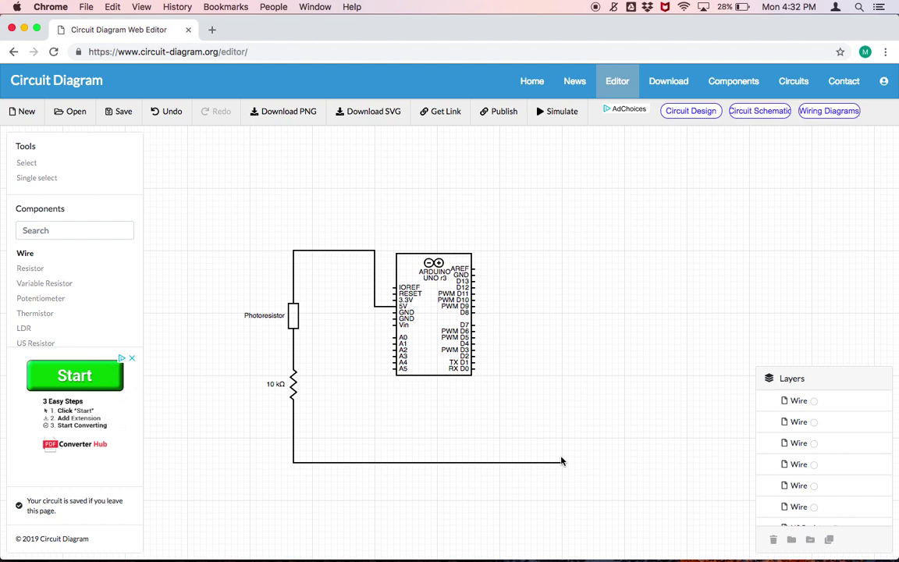
pyautogui.moveTo(594, 464); pyautogui.dragTo(583, 303)
pyautogui.moveTo(576, 276); pyautogui.dragTo(475, 276)
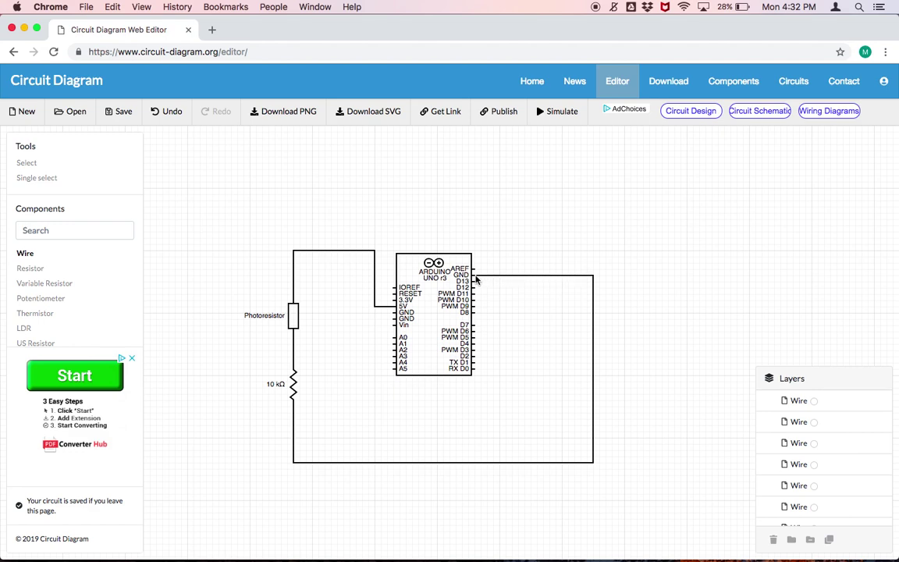
# Draw a wire from pin A0 across to the photoresistor–10 kΩ resistor junction.
pyautogui.press('Escape')
pyautogui.click(593, 337)
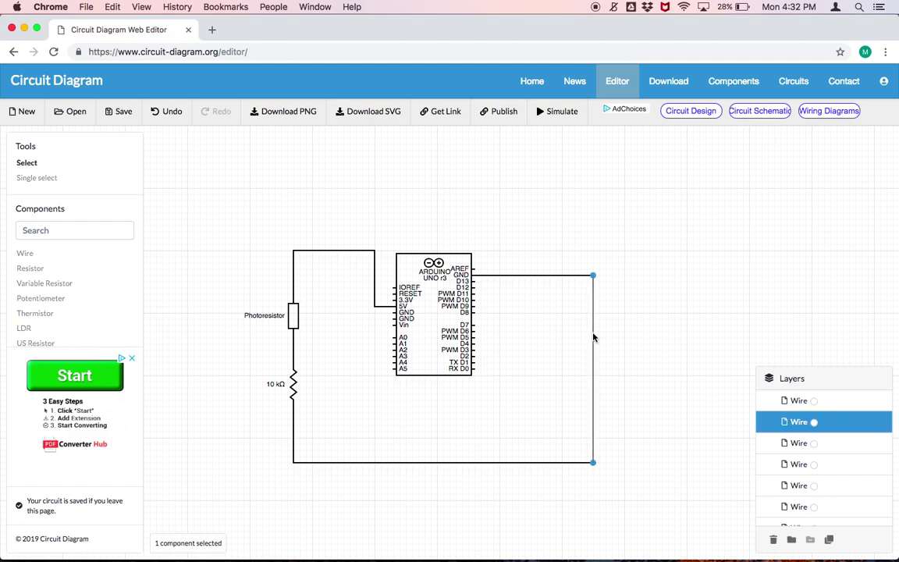
pyautogui.click(638, 284)
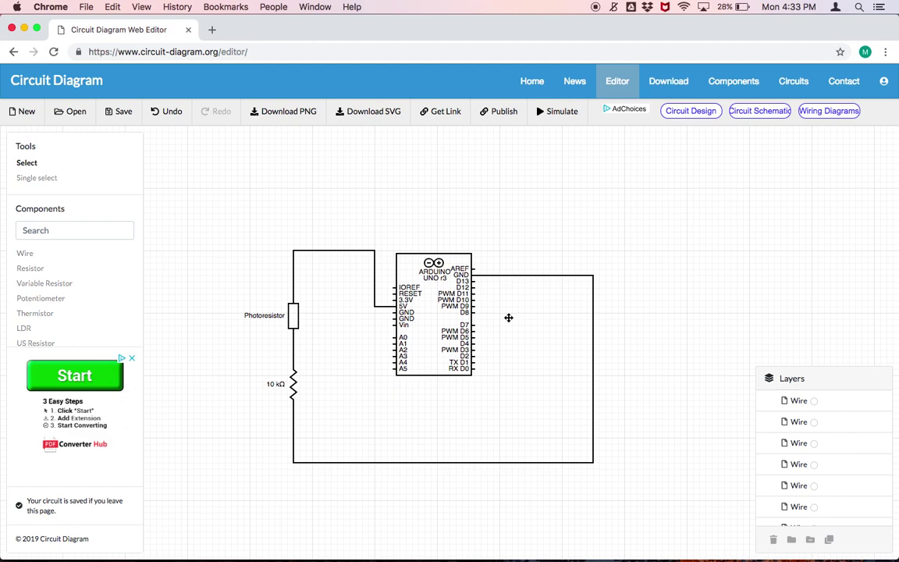
pyautogui.press('w')
pyautogui.moveTo(396, 337); pyautogui.dragTo(293, 337)
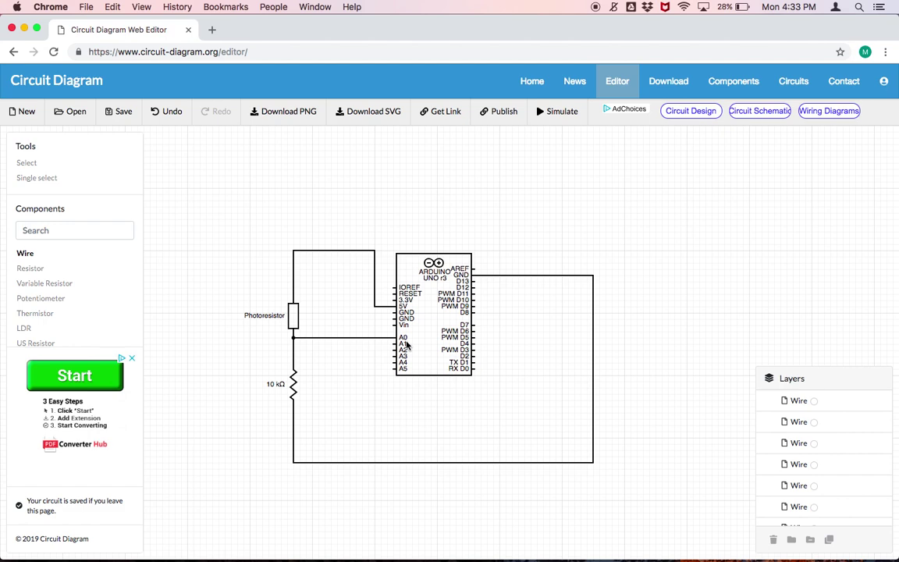
# Place an LED inside the right-hand wire loop.
pyautogui.click(43, 232)
pyautogui.write('led')
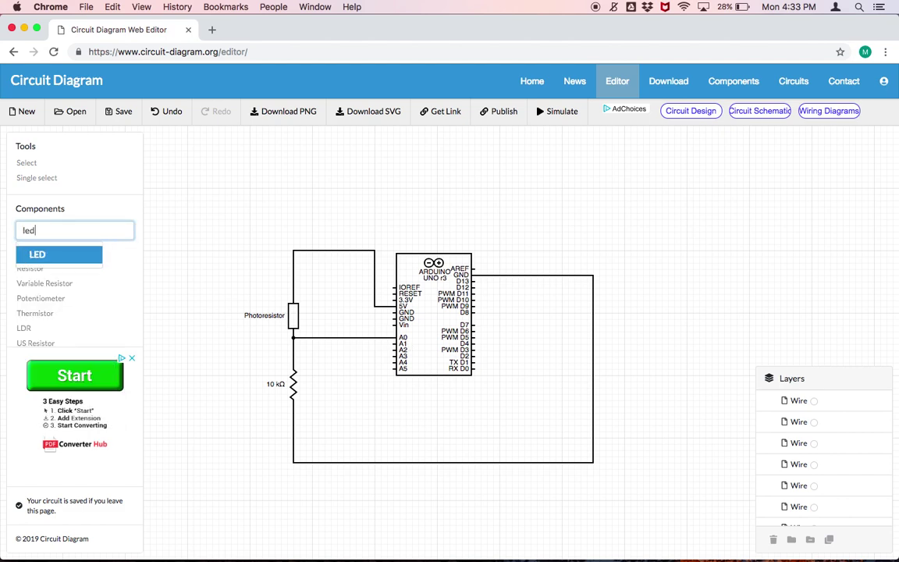
pyautogui.click(29, 248)
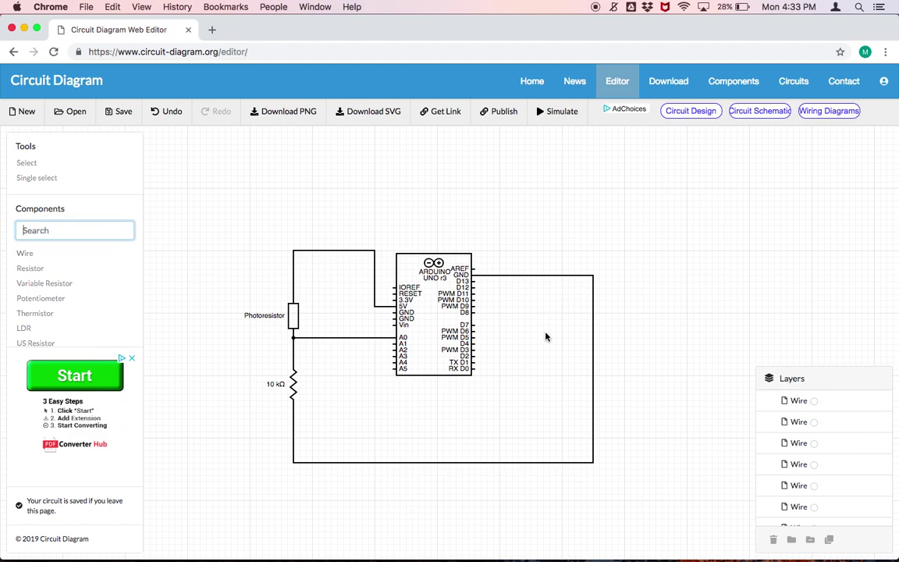
pyautogui.click(550, 386)
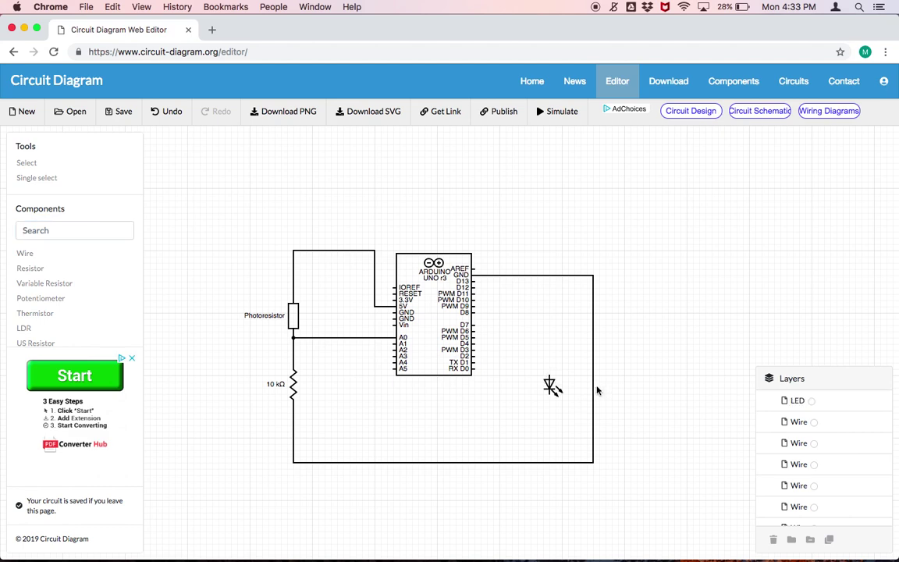
# Add a US Resistor and move it up directly under the LED.
pyautogui.click(40, 231)
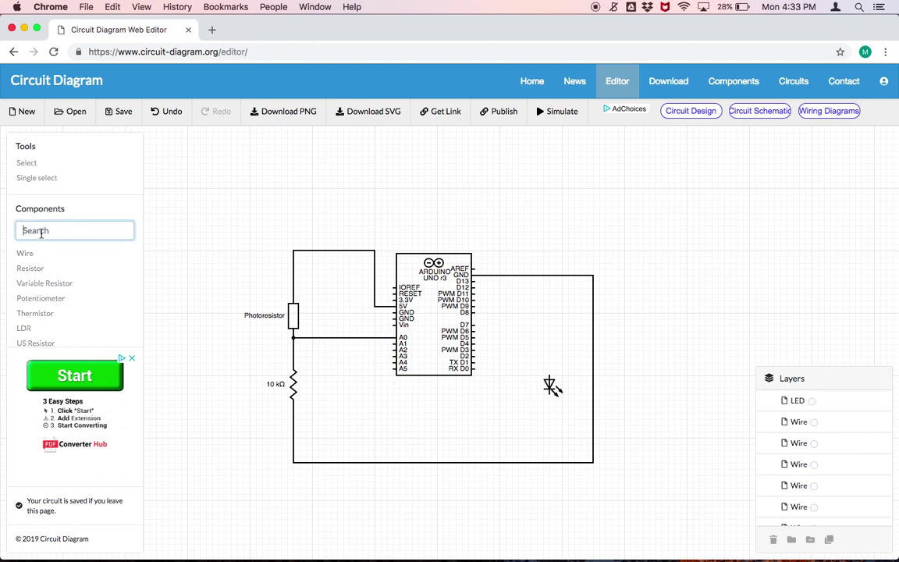
pyautogui.write('resis')
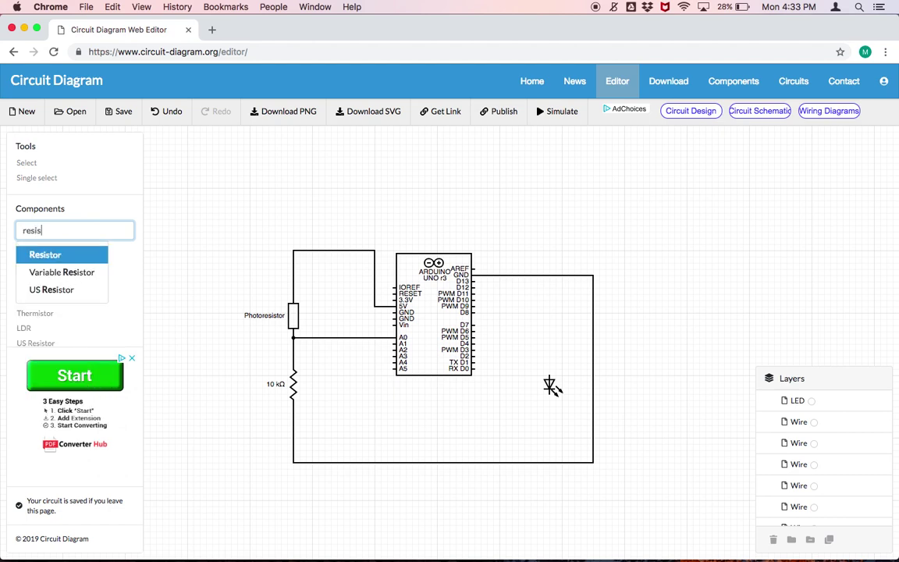
pyautogui.press('Down')
pyautogui.press('Down')
pyautogui.press('Return')
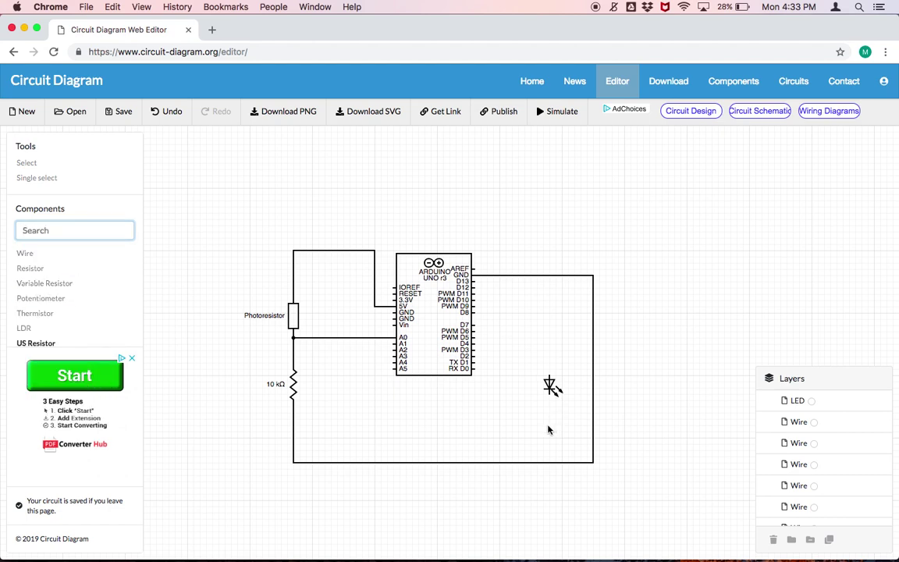
pyautogui.click(550, 432)
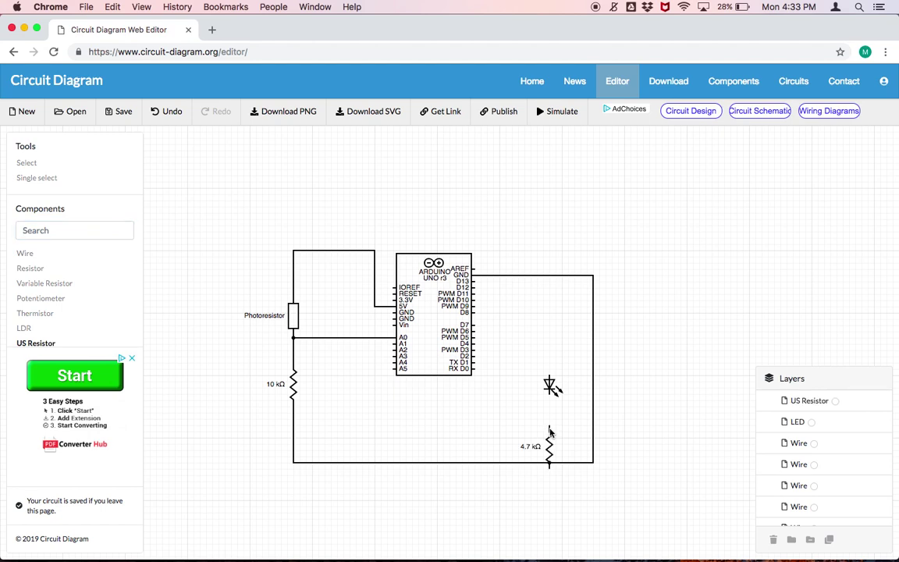
pyautogui.press('Escape')
pyautogui.moveTo(549, 447); pyautogui.dragTo(549, 425)
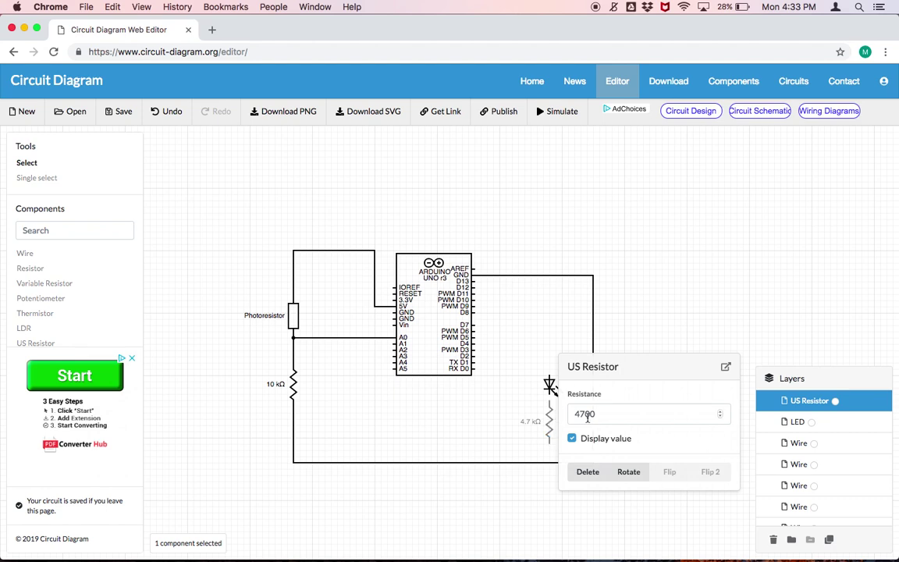
# Set the LED's series resistor to 220 Ω and start a wire at the LED.
pyautogui.doubleClick(587, 414)
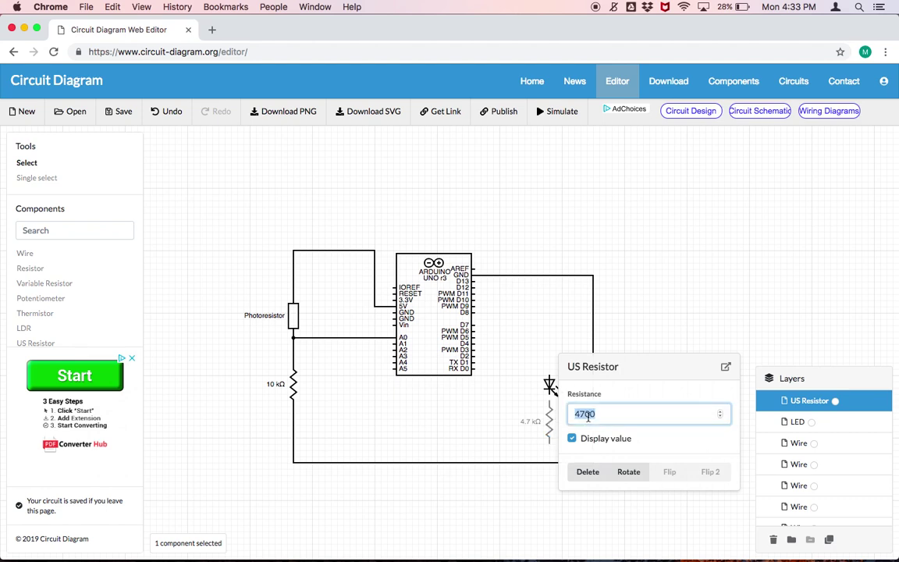
pyautogui.write('220')
pyautogui.press('Return')
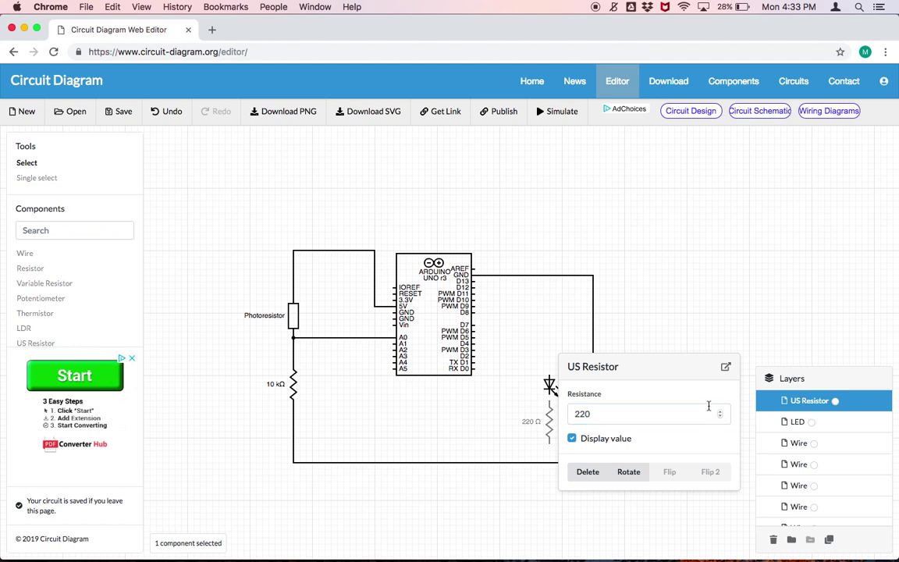
pyautogui.click(699, 318)
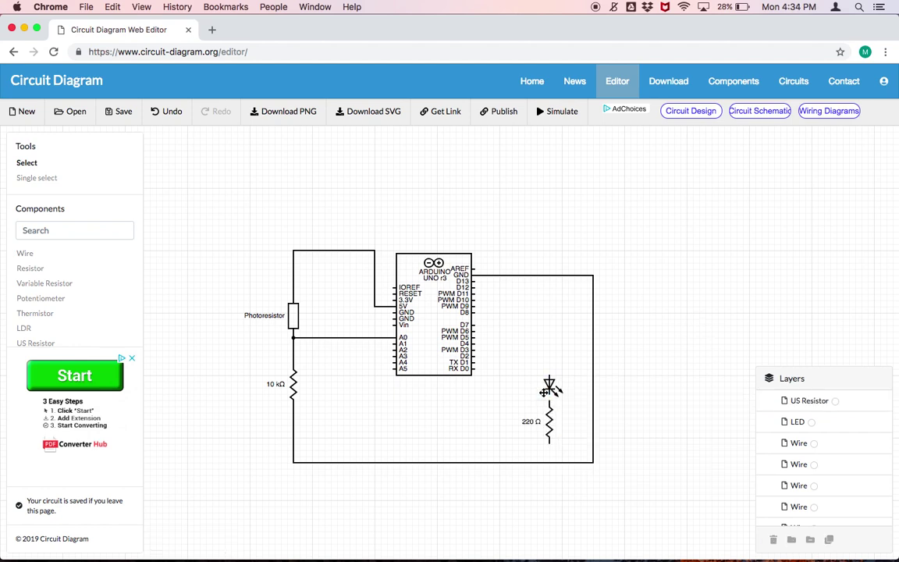
pyautogui.press('w')
pyautogui.click(550, 381)
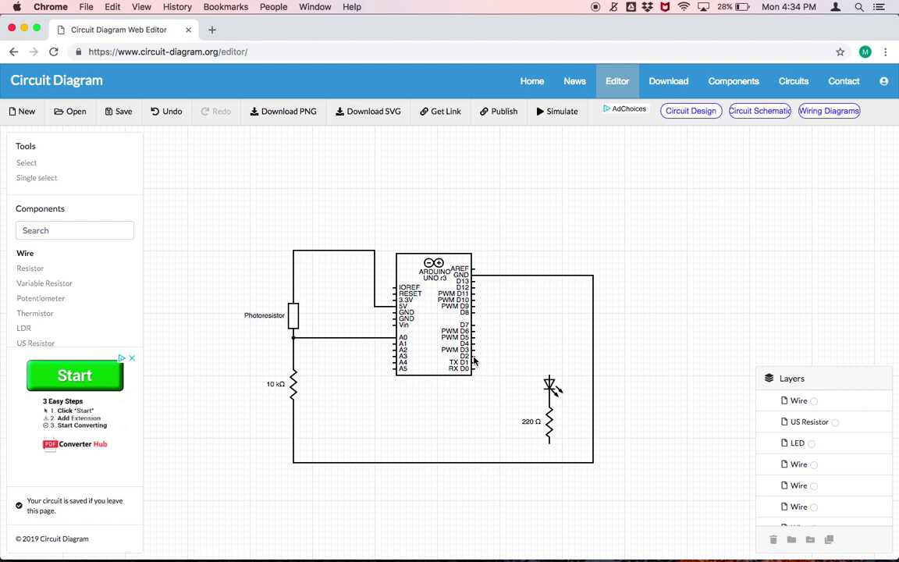
# Wire pin D2 to the LED's top and the 220 Ω resistor's bottom to ground.
pyautogui.moveTo(472, 358)
pyautogui.mouseDown()
pyautogui.moveTo(550, 358)
pyautogui.moveTo(551, 387)
pyautogui.mouseUp()
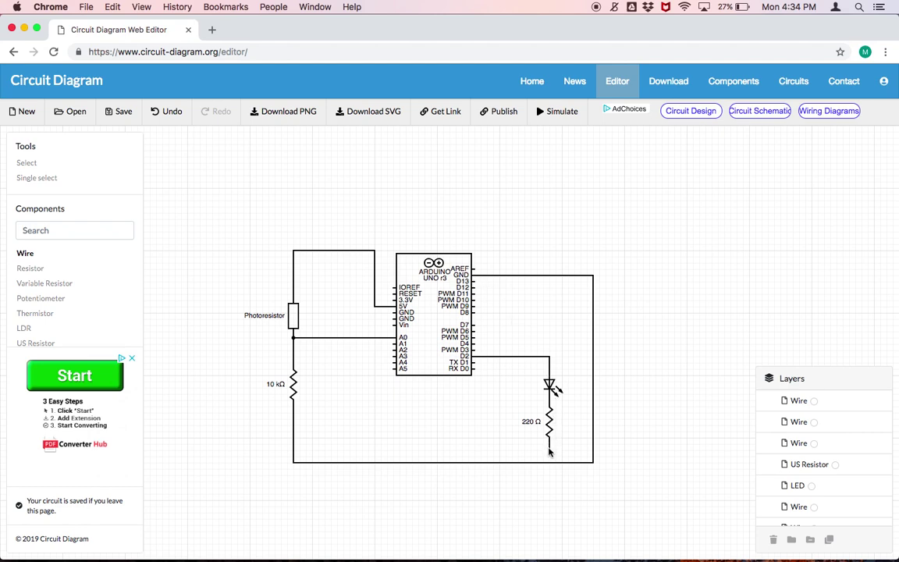
pyautogui.moveTo(549, 451); pyautogui.dragTo(549, 463)
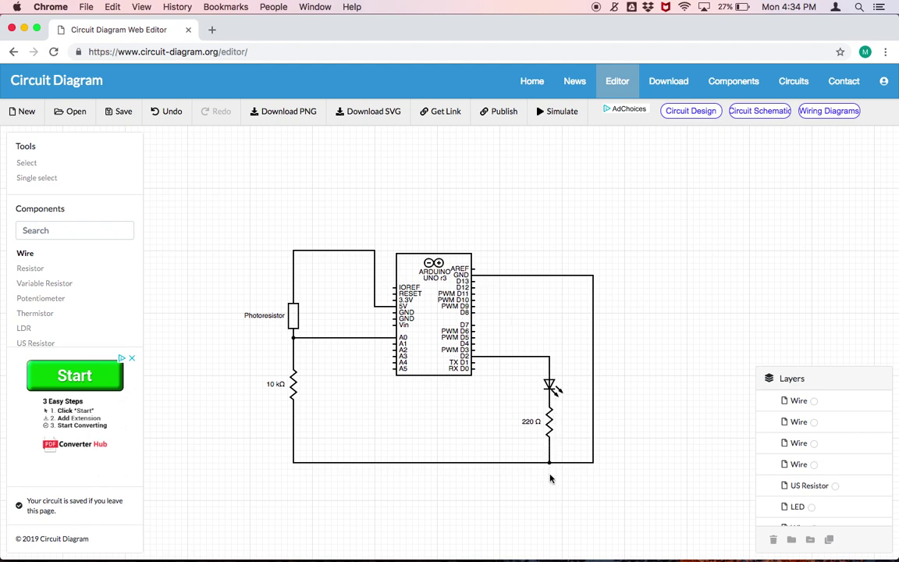